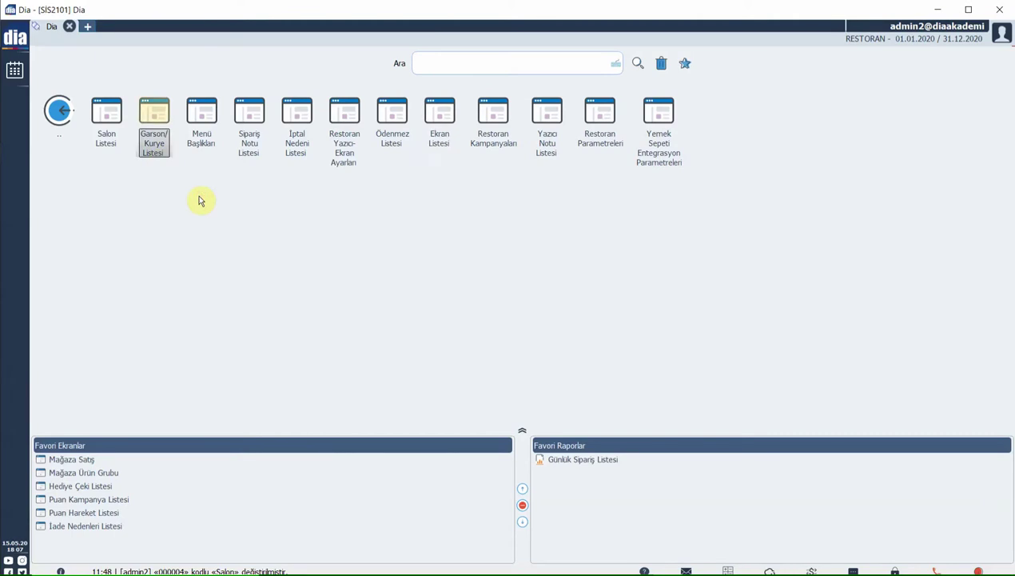
# - Open the Restoran module's Garson/Kurye Listesi and start a new waiter card
pyautogui.doubleClick(156, 120)
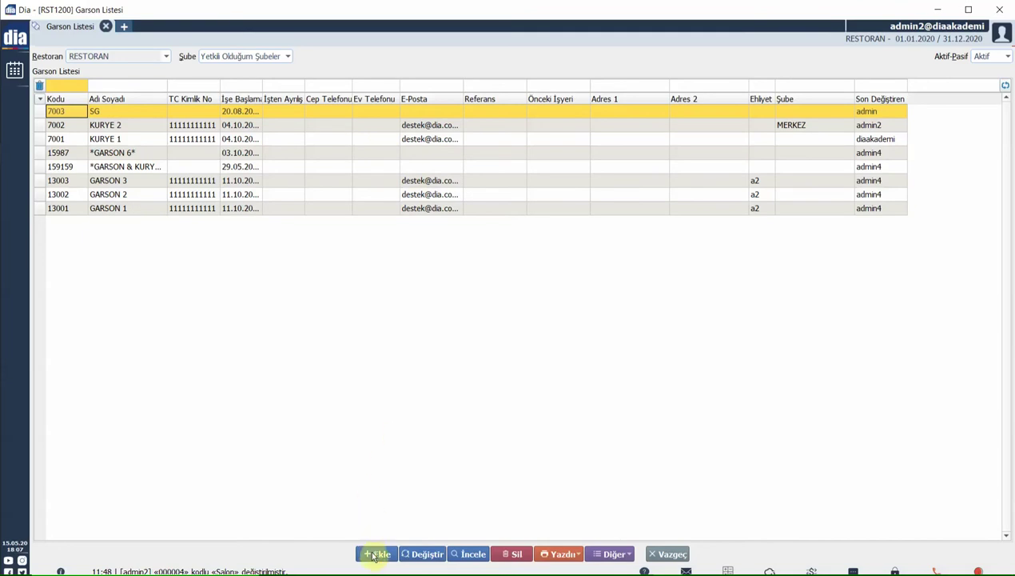
pyautogui.click(373, 554)
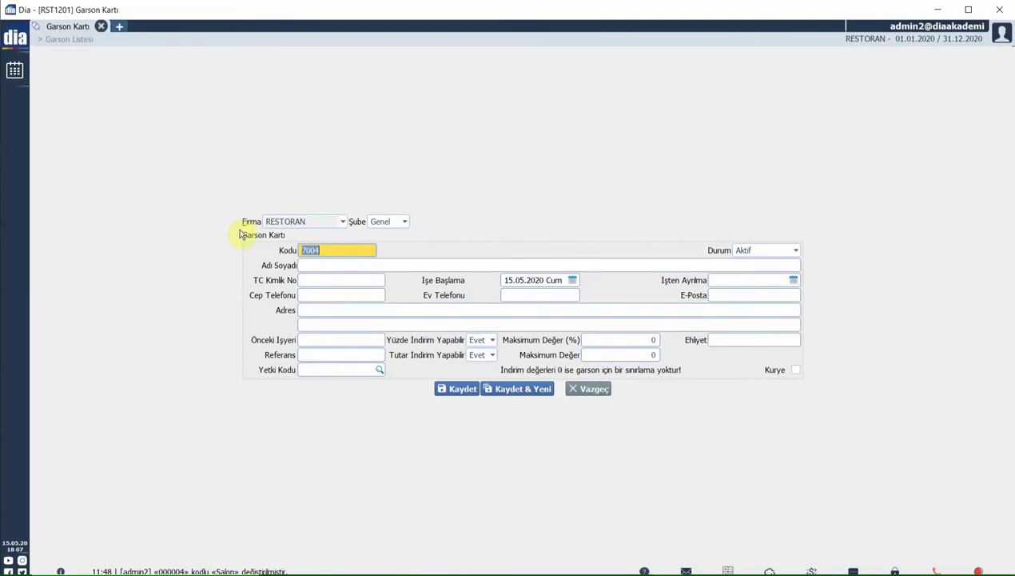
# - Keep Genel as the branch and replace the waiter code 7004 with 1111
pyautogui.click(388, 221)
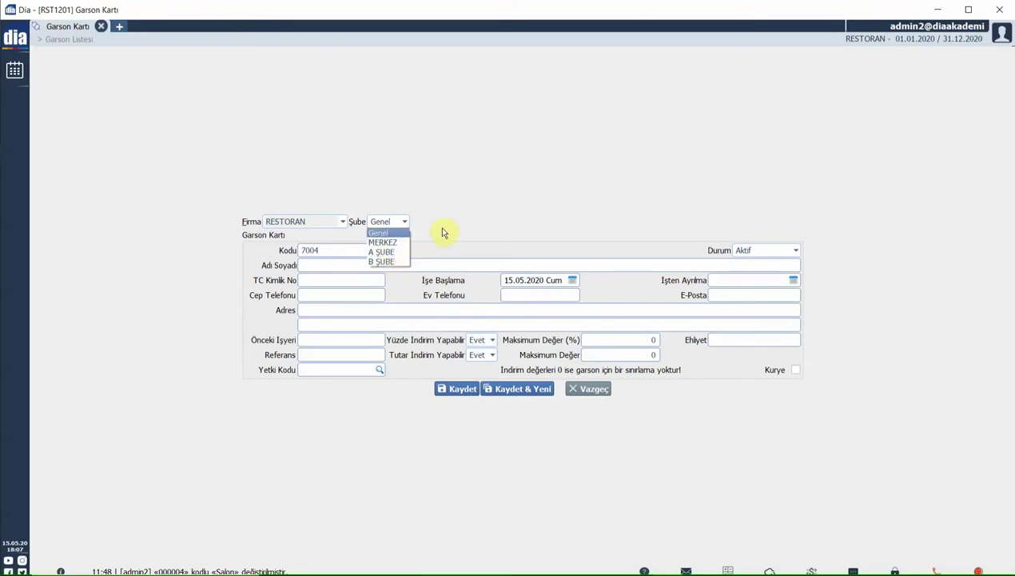
pyautogui.click(553, 289)
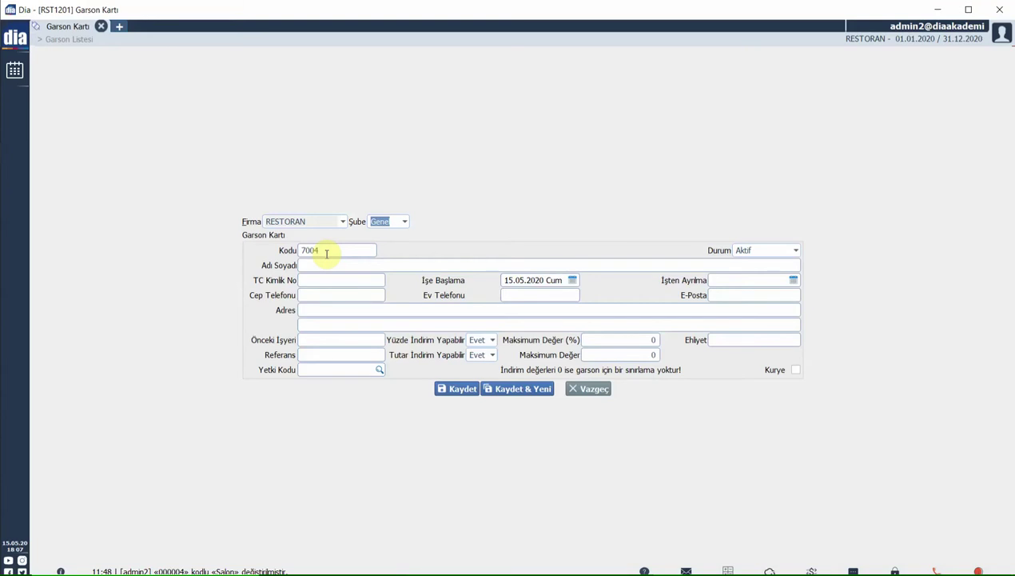
pyautogui.click(326, 253)
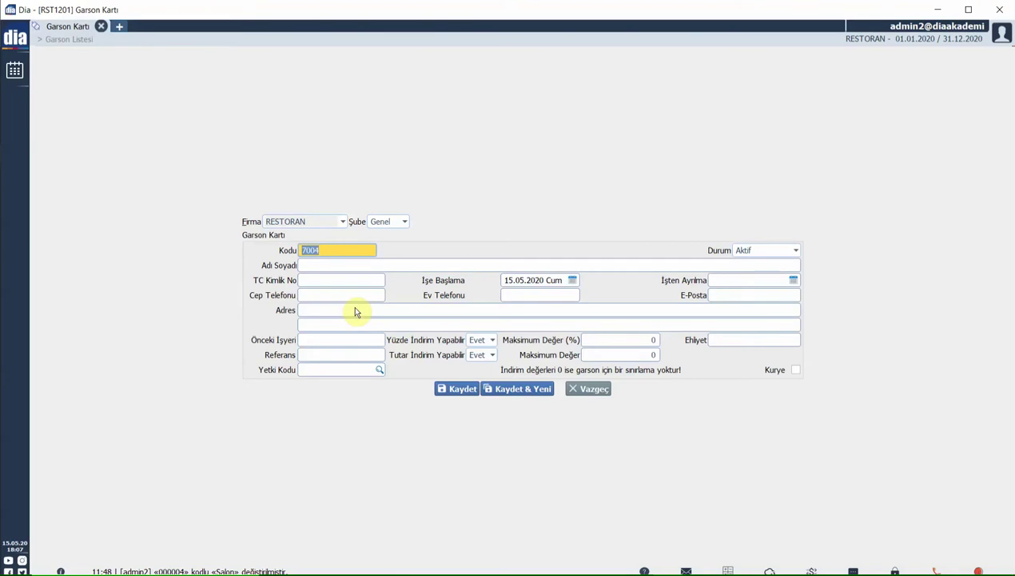
pyautogui.write('1111')
pyautogui.click(312, 264)
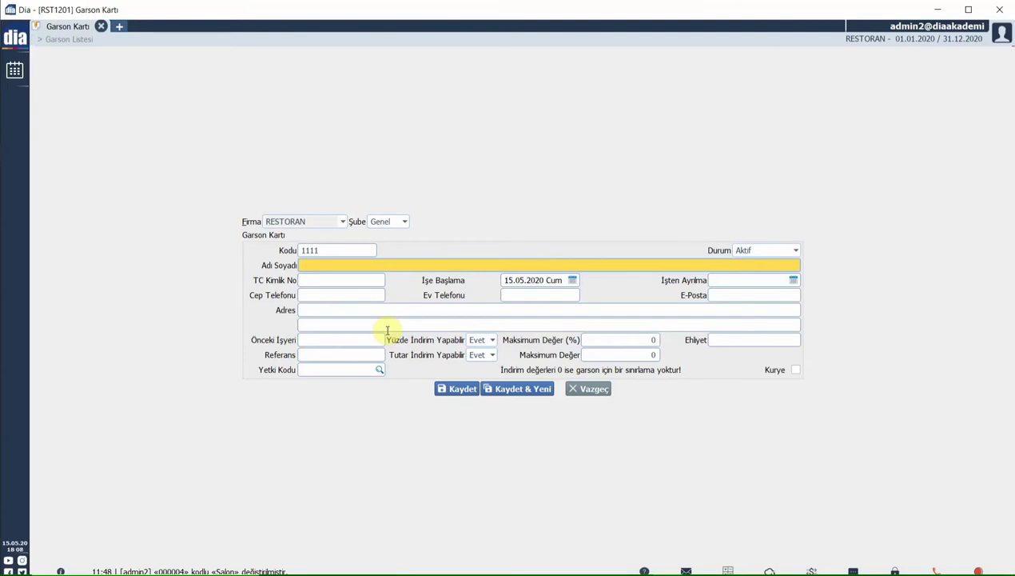
# - Enter GARSON 6 as the waiter's name, leaving ID, phone, address and reference fields empty
pyautogui.write('GARSON 6')
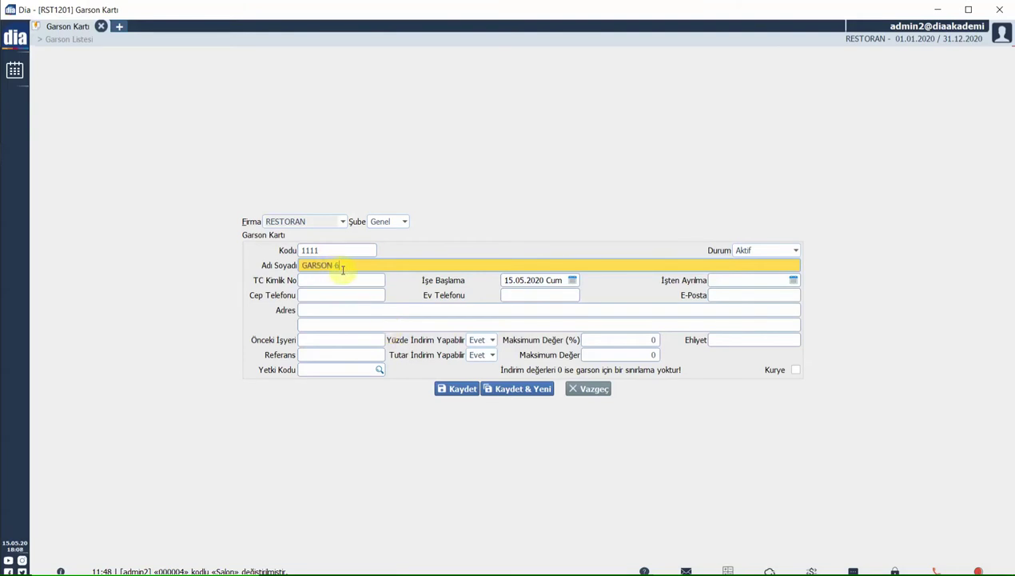
pyautogui.click(317, 282)
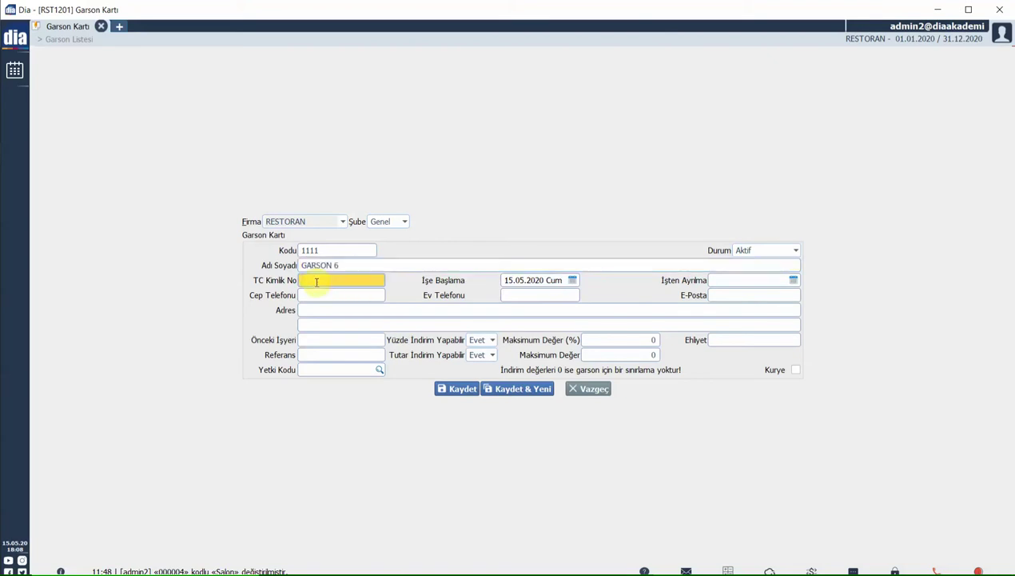
pyautogui.click(315, 294)
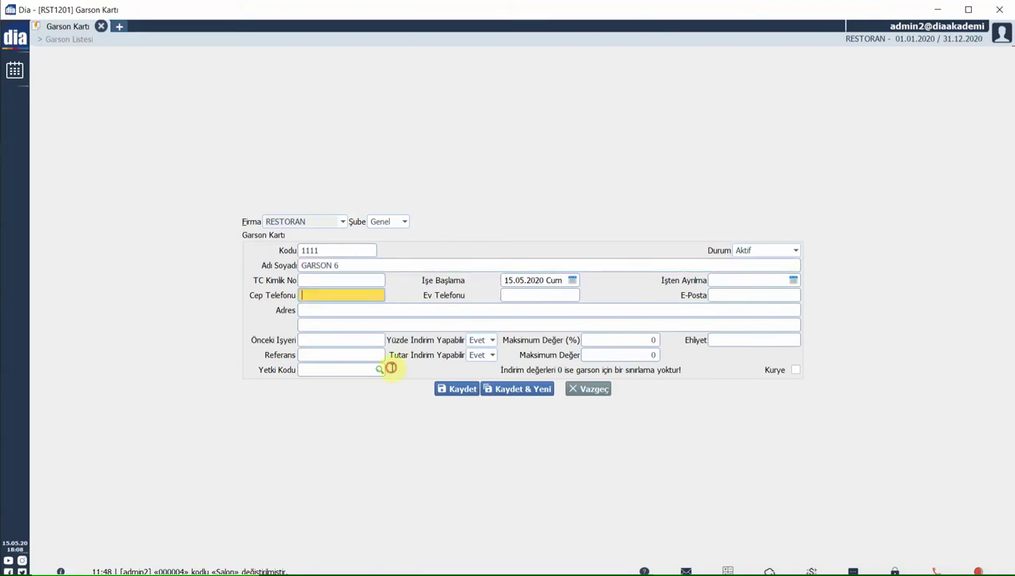
pyautogui.click(312, 310)
pyautogui.click(306, 341)
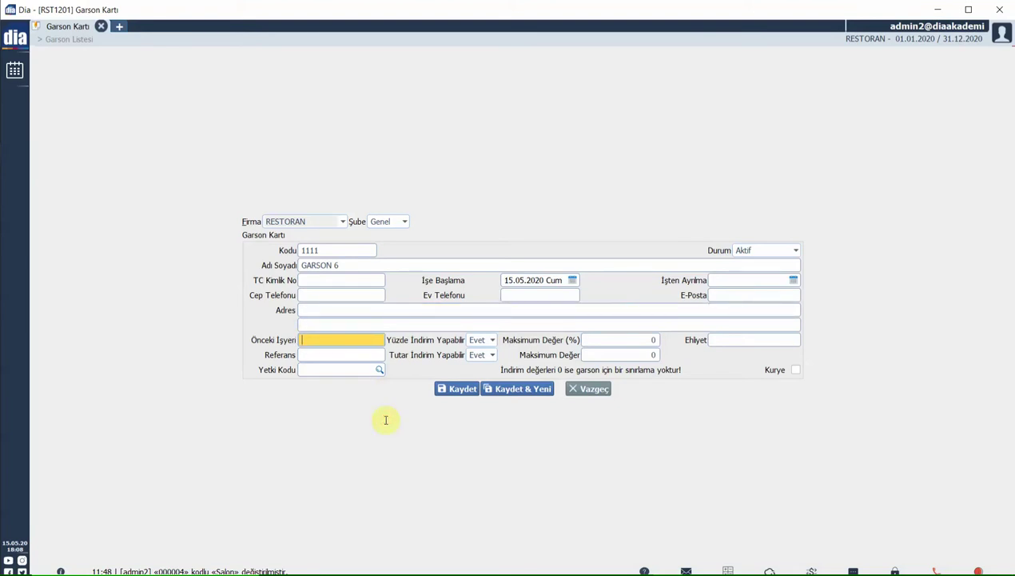
pyautogui.click(311, 355)
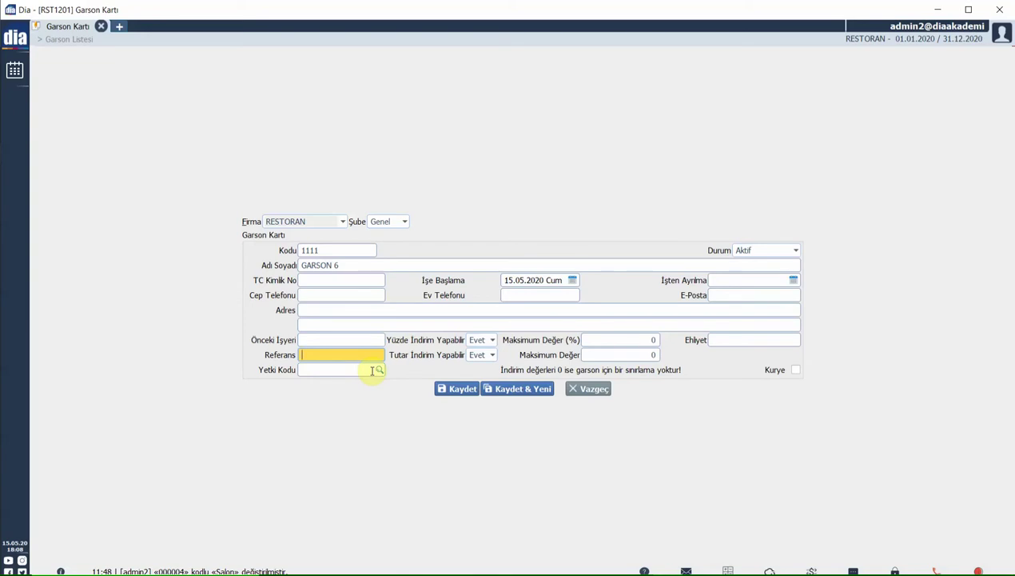
# - Leave both Yüzde and Tutar İndirim Yapabilir permissions set to Evet
pyautogui.click(475, 341)
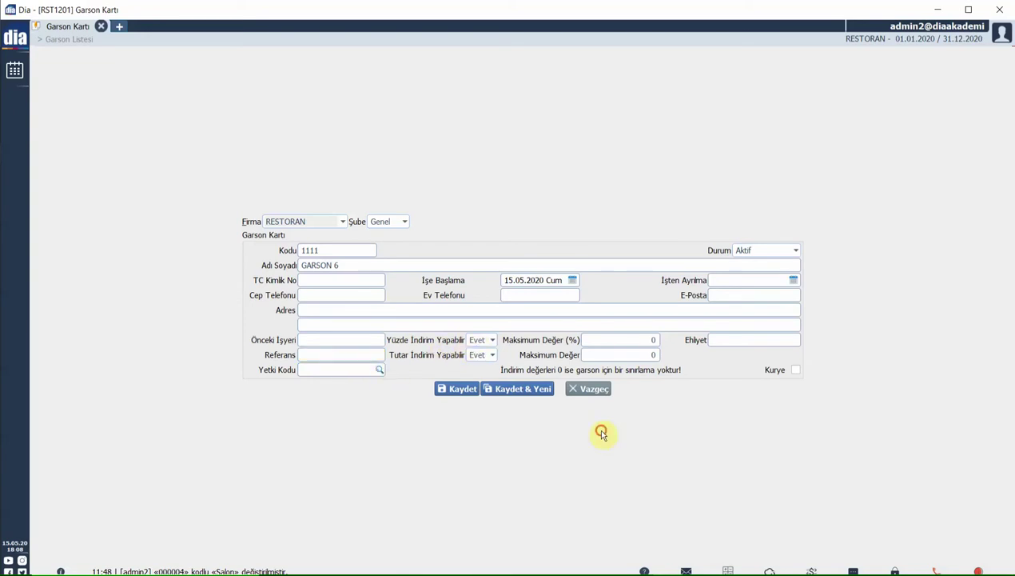
pyautogui.click(562, 435)
pyautogui.click(607, 449)
pyautogui.hotkey('alt', 'Down')
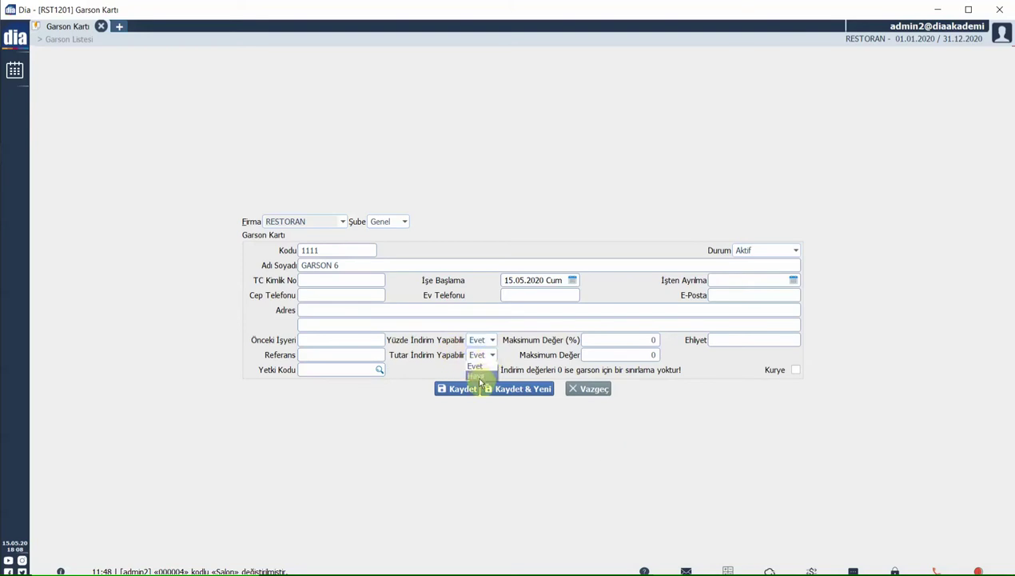
pyautogui.press('Escape')
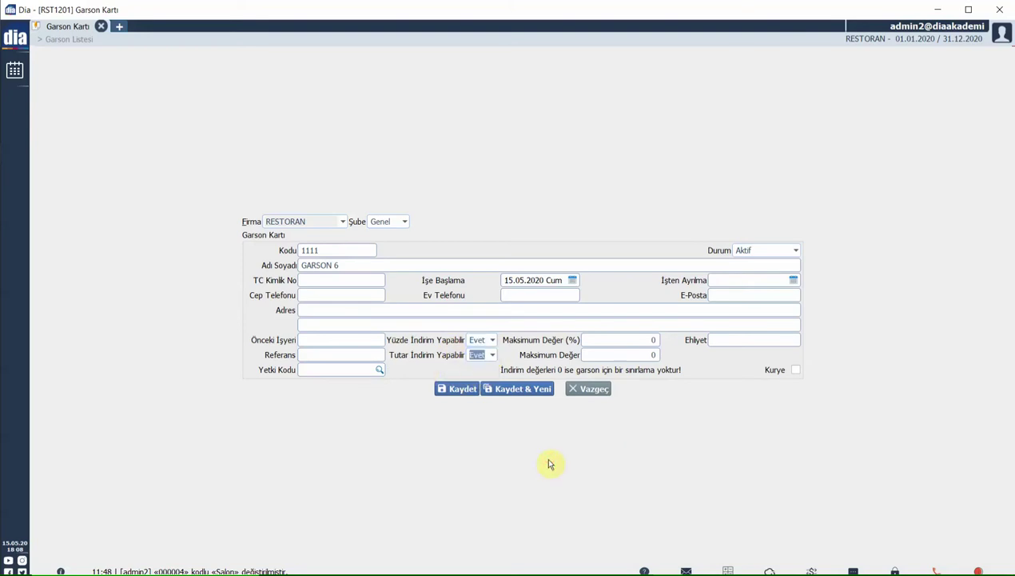
# - Cap GARSON 6's discounts at 75% and 1500, then save the waiter card
pyautogui.click(610, 339)
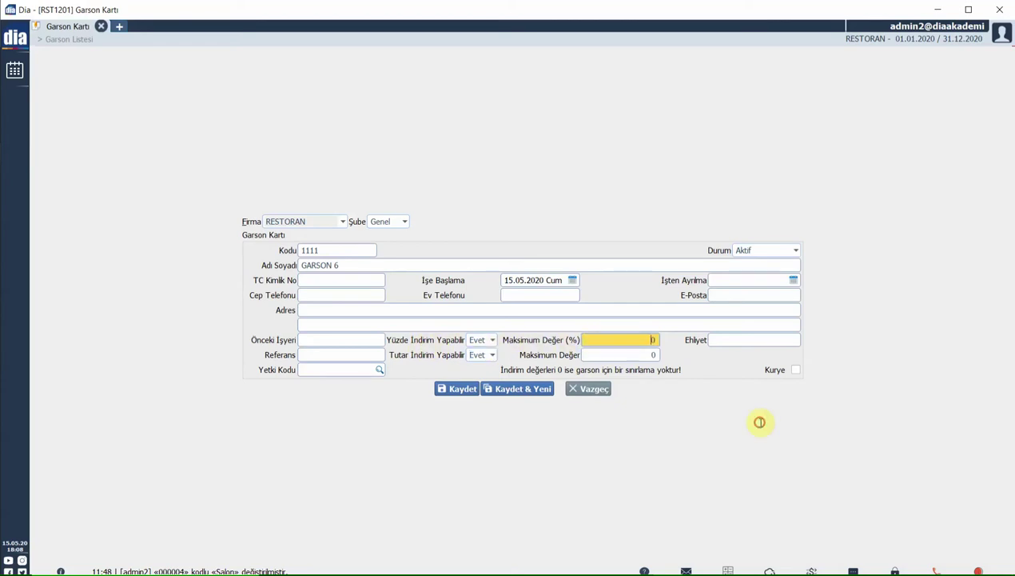
pyautogui.write('75')
pyautogui.click(607, 354)
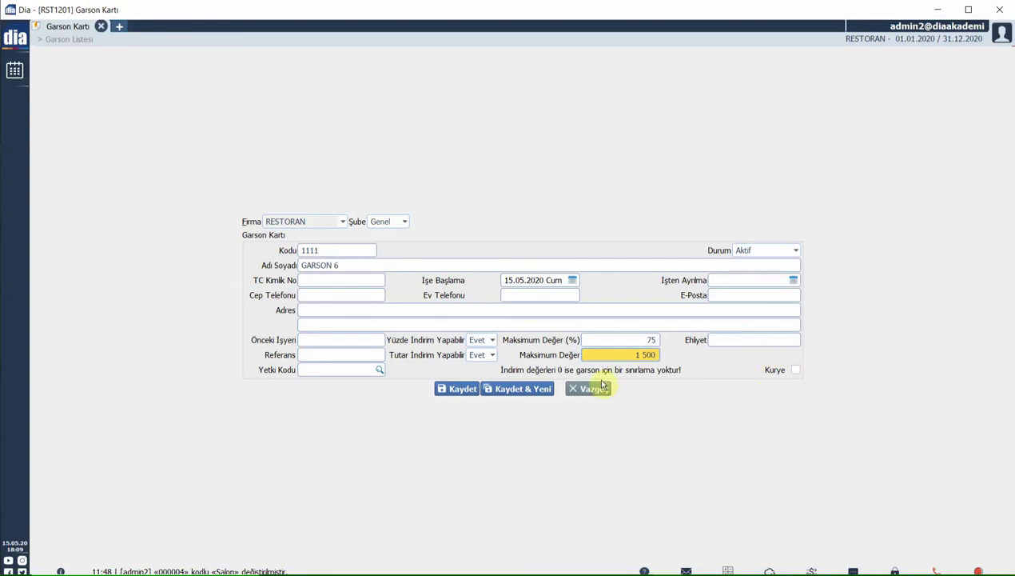
pyautogui.click(462, 388)
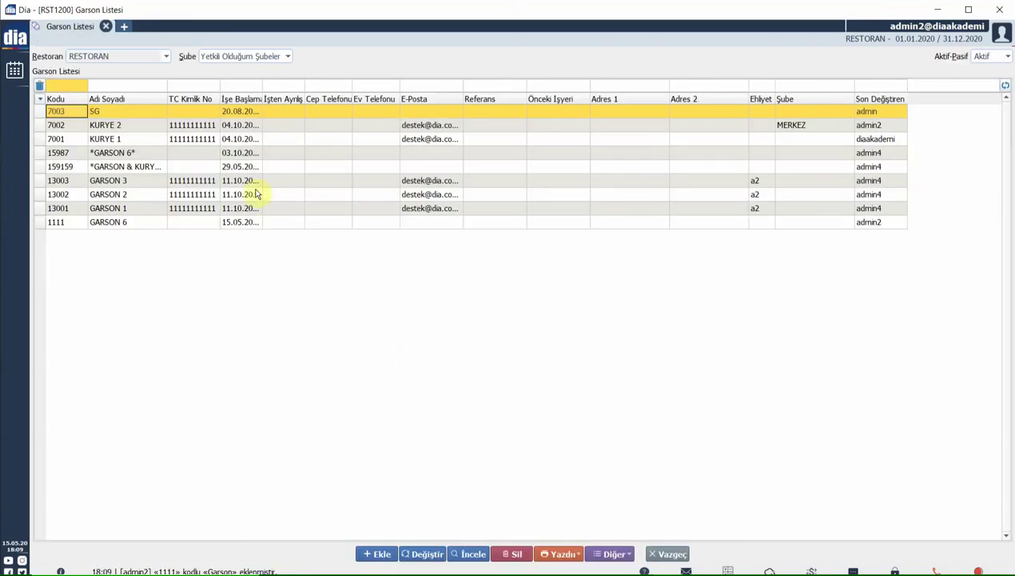
# - Open the user's detail record from Kullanıcı Listesi and show its Öntanımlı Parametreler
pyautogui.click(125, 27)
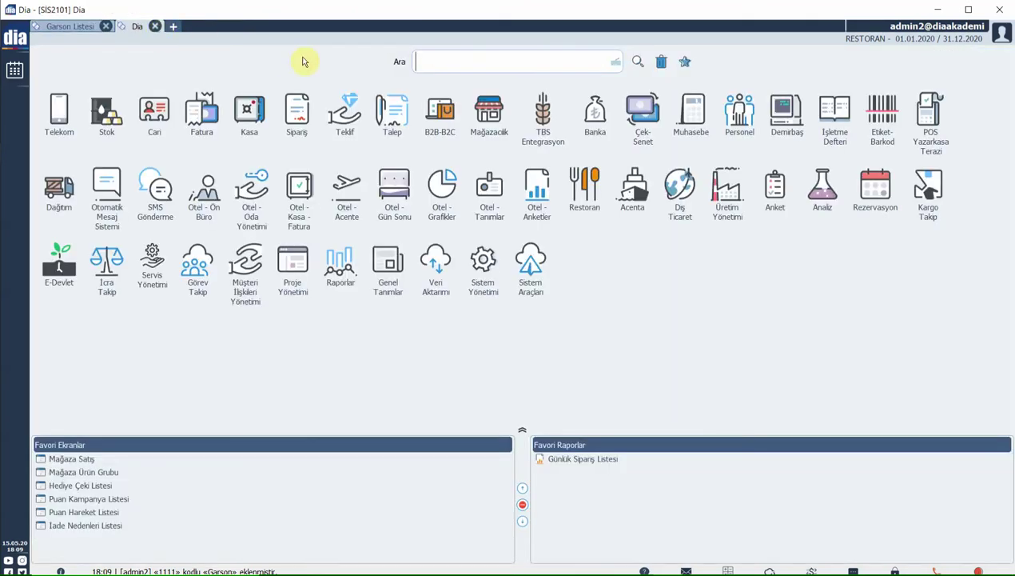
pyautogui.write('KULLANI')
pyautogui.doubleClick(112, 304)
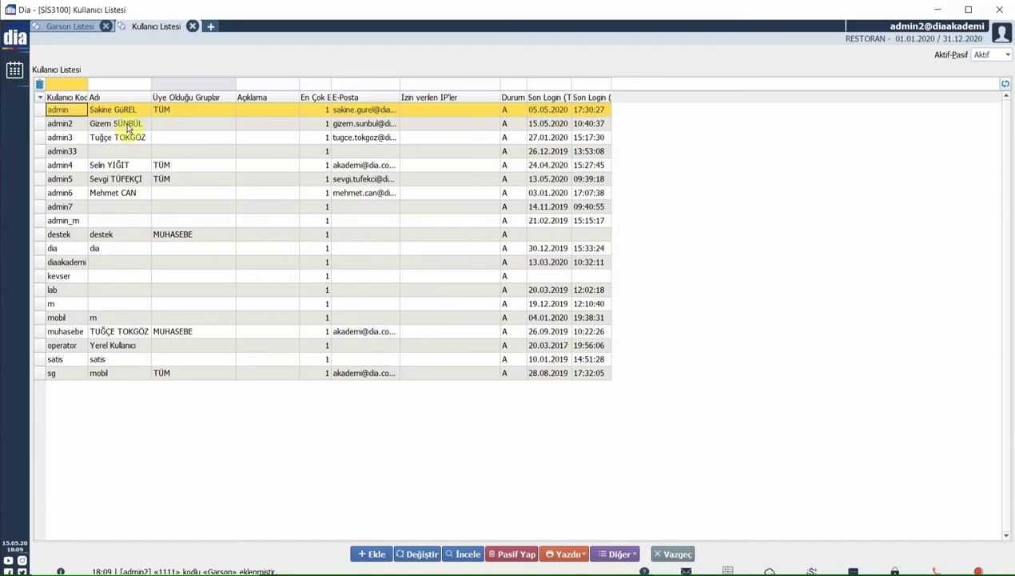
pyautogui.doubleClick(128, 130)
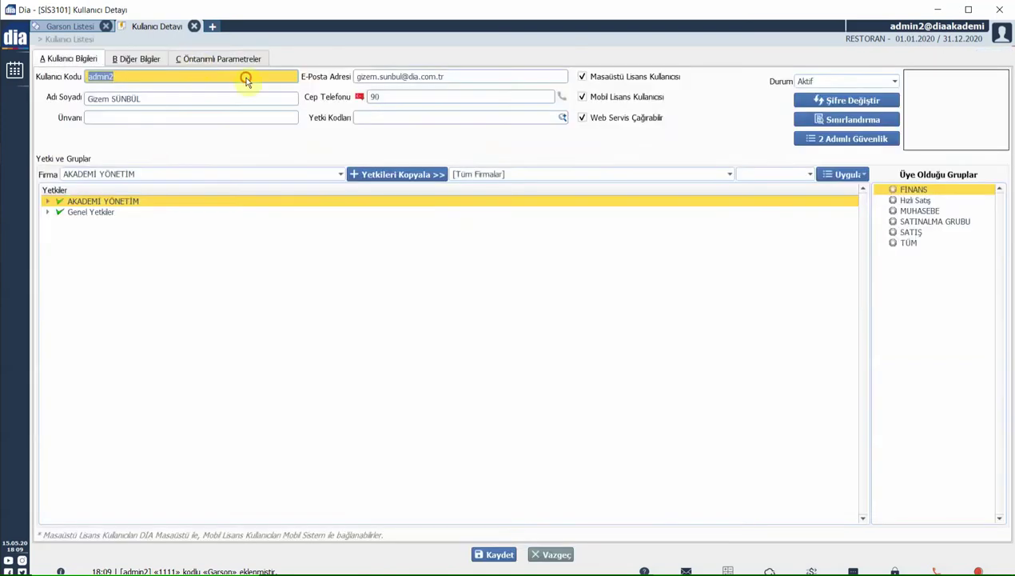
pyautogui.click(200, 60)
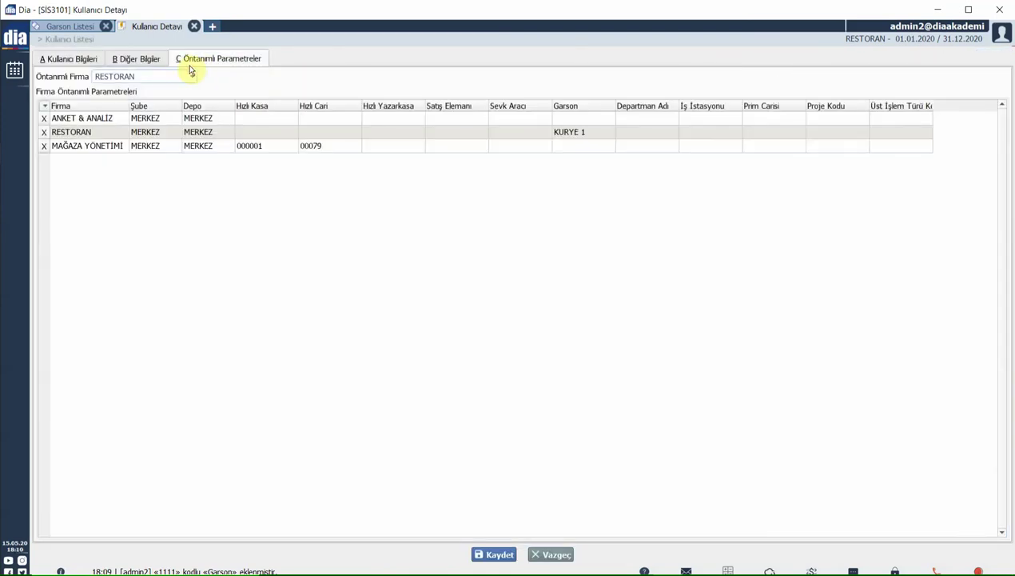
# - Check RESTORAN's default waiter, leave it as KURYE 1, and return to Garson Listesi
pyautogui.click(100, 132)
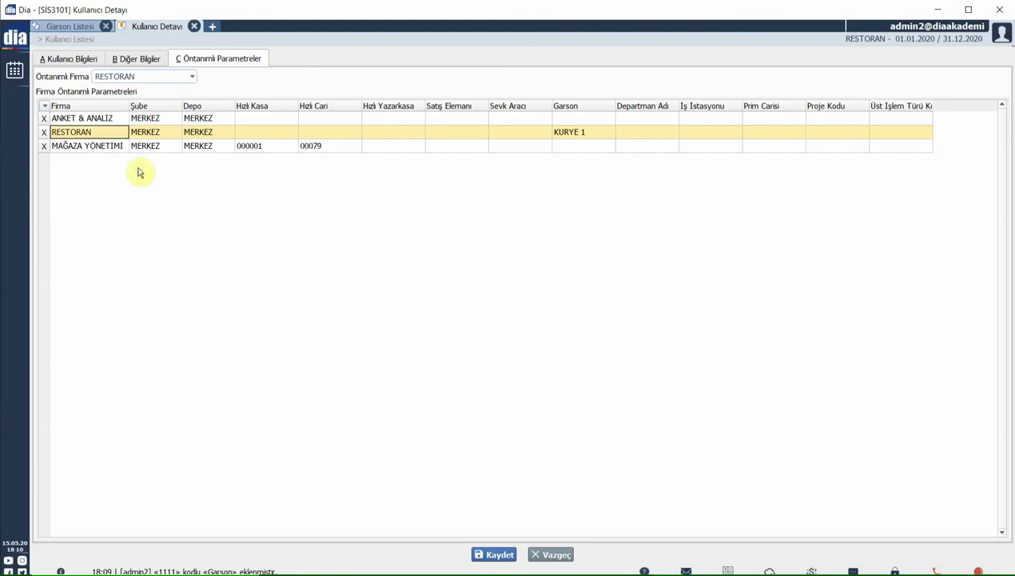
pyautogui.click(110, 138)
pyautogui.click(584, 132)
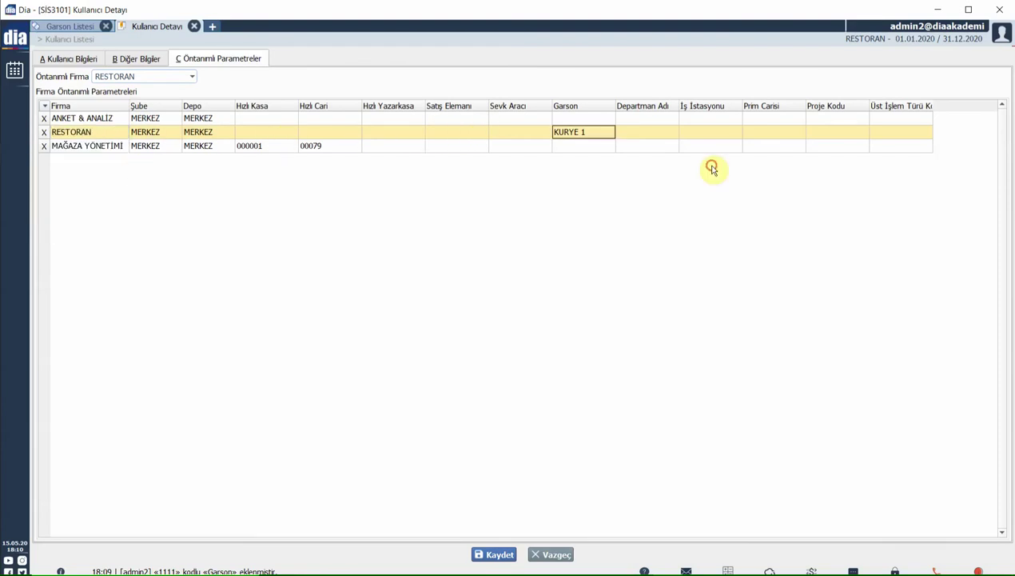
pyautogui.click(584, 133)
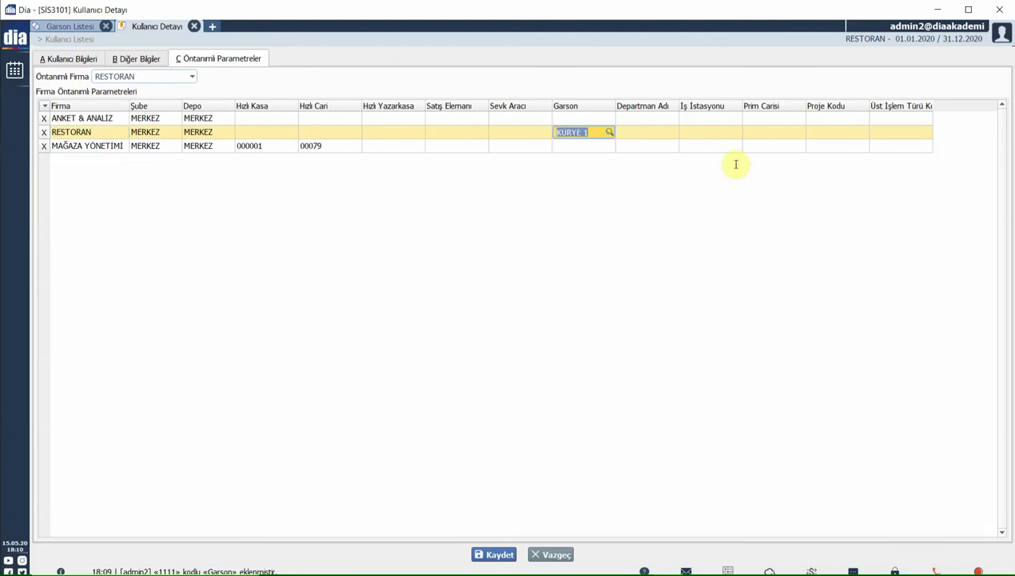
pyautogui.hotkey('shift', 'Tab')
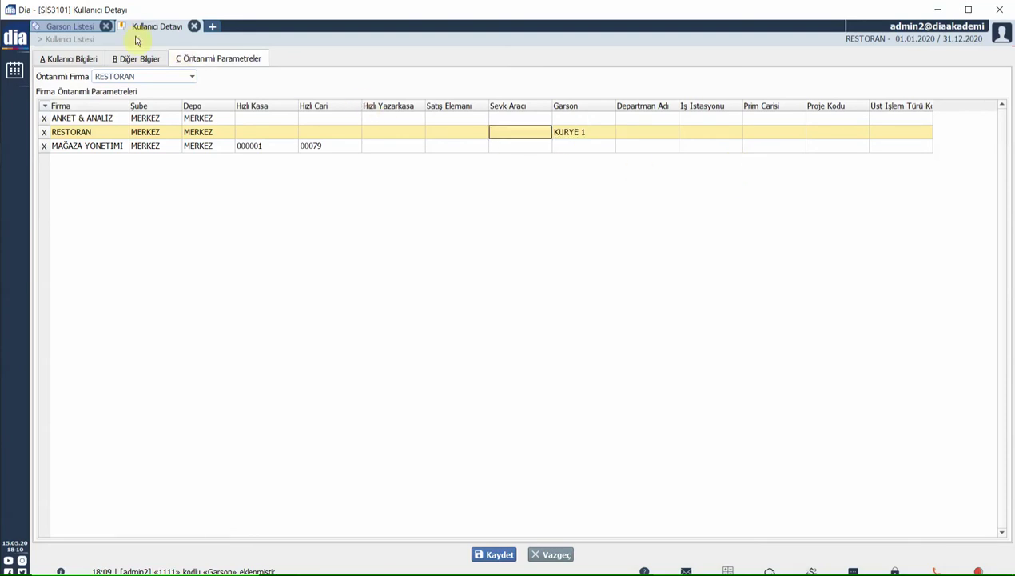
pyautogui.click(93, 31)
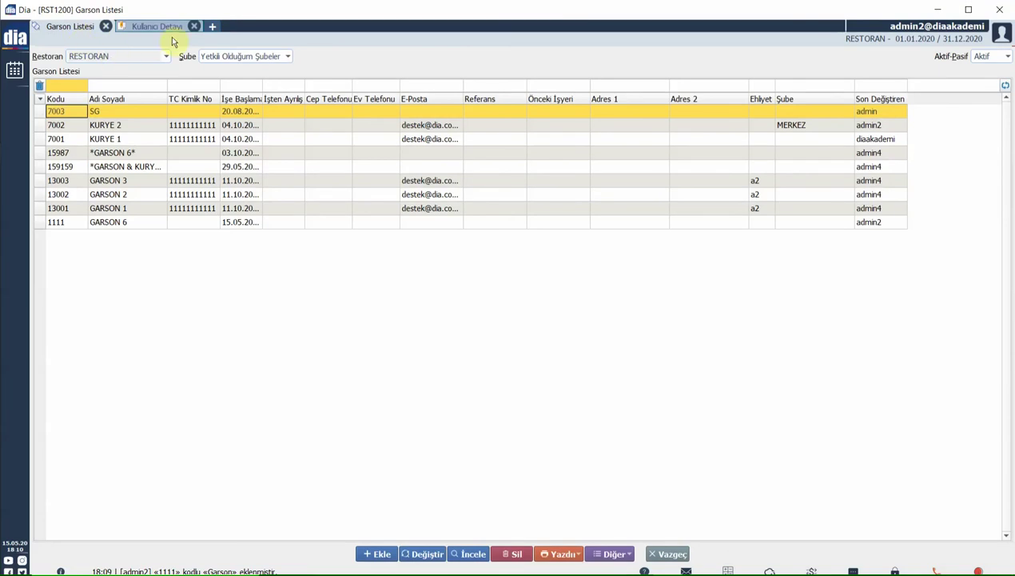
# - Confirm GARSON 6 appears on Restoran Satış Ekranı, then search 'SİSTEM PAR' in a new tab
pyautogui.click(212, 29)
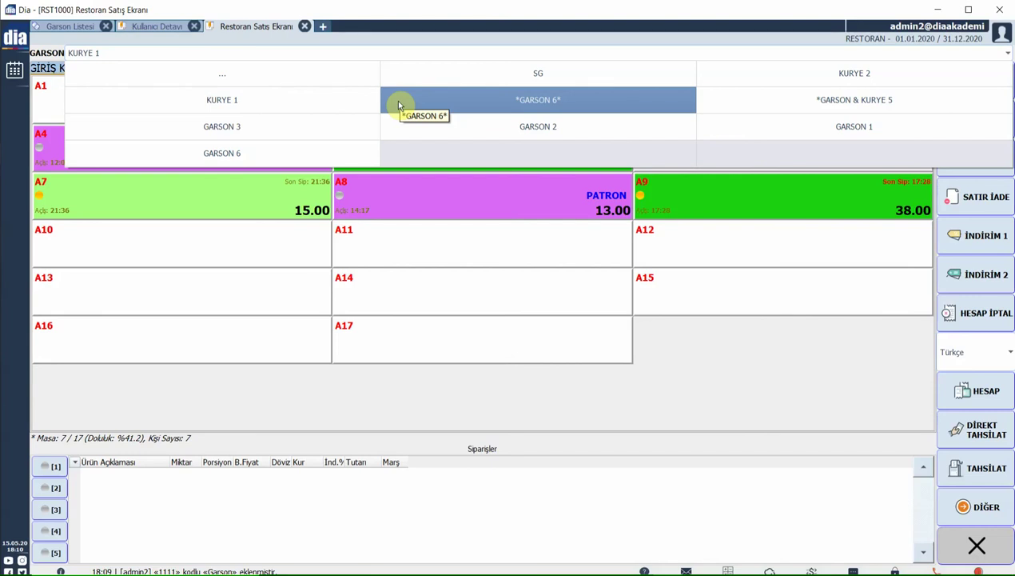
pyautogui.click(323, 27)
pyautogui.write('SİSTEM PAR')
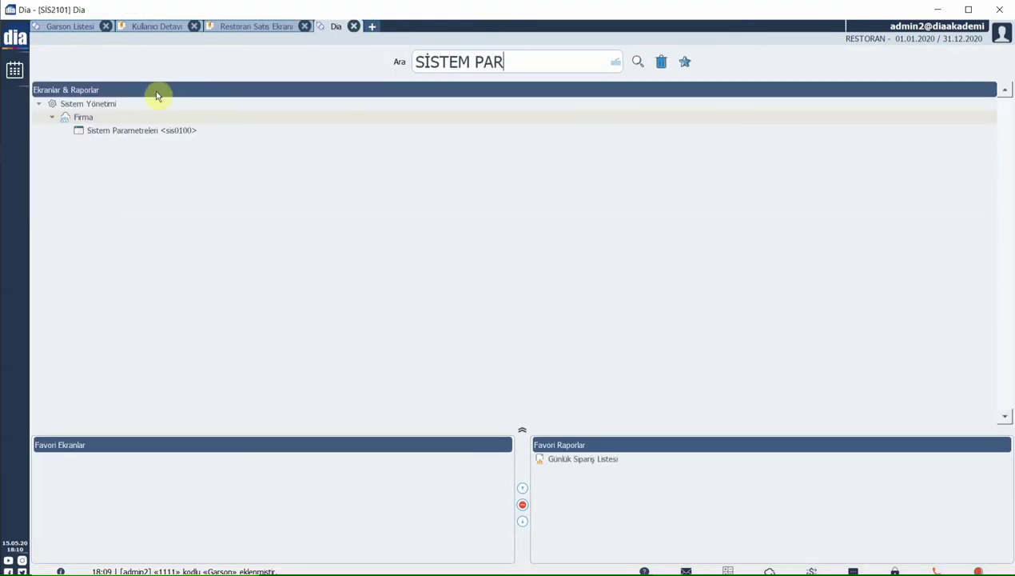
# - Set Garson Değiştirme to Evet with automatic change 2, save, and close the sales screen
pyautogui.doubleClick(114, 130)
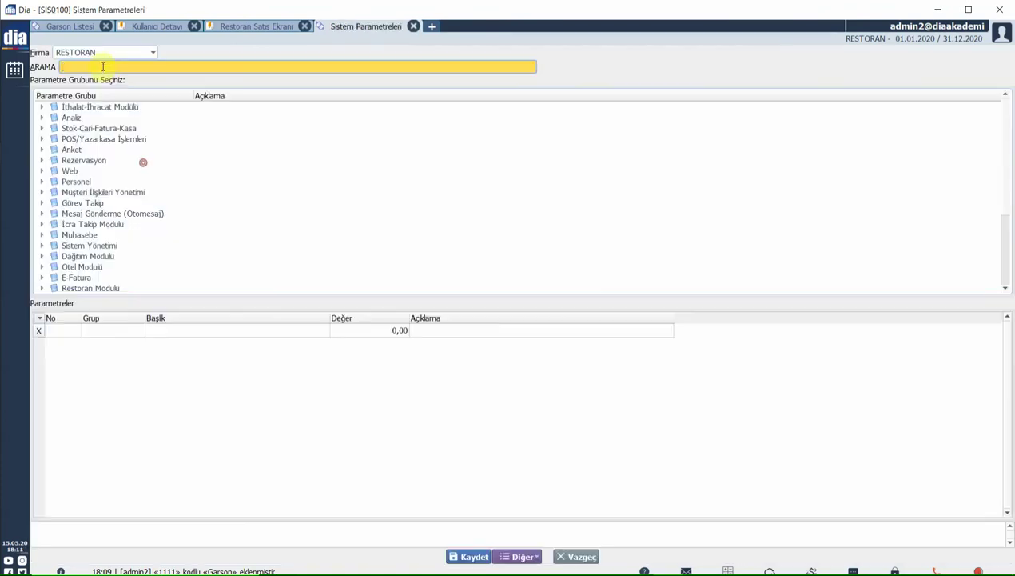
pyautogui.write('GARSON')
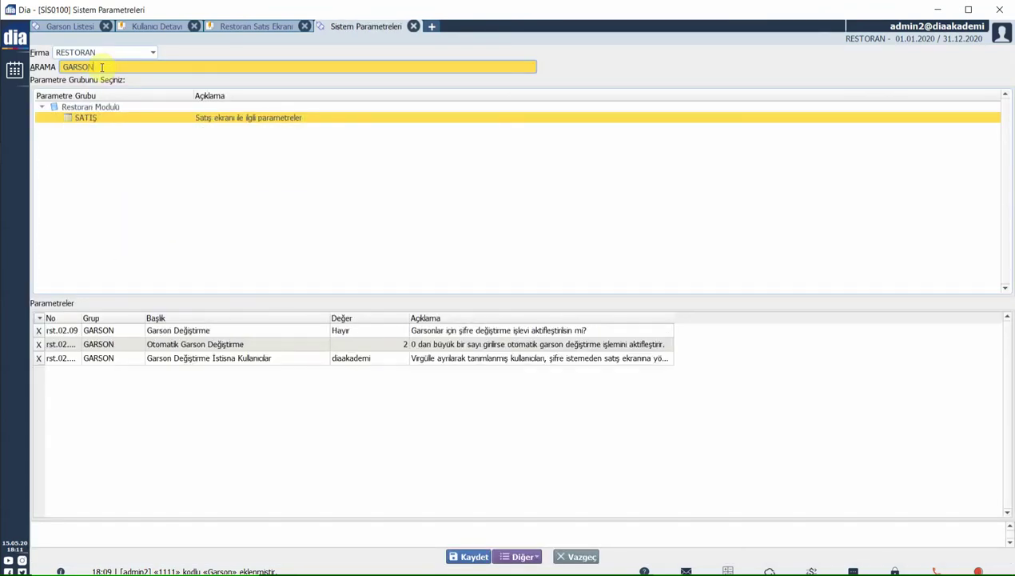
pyautogui.click(361, 332)
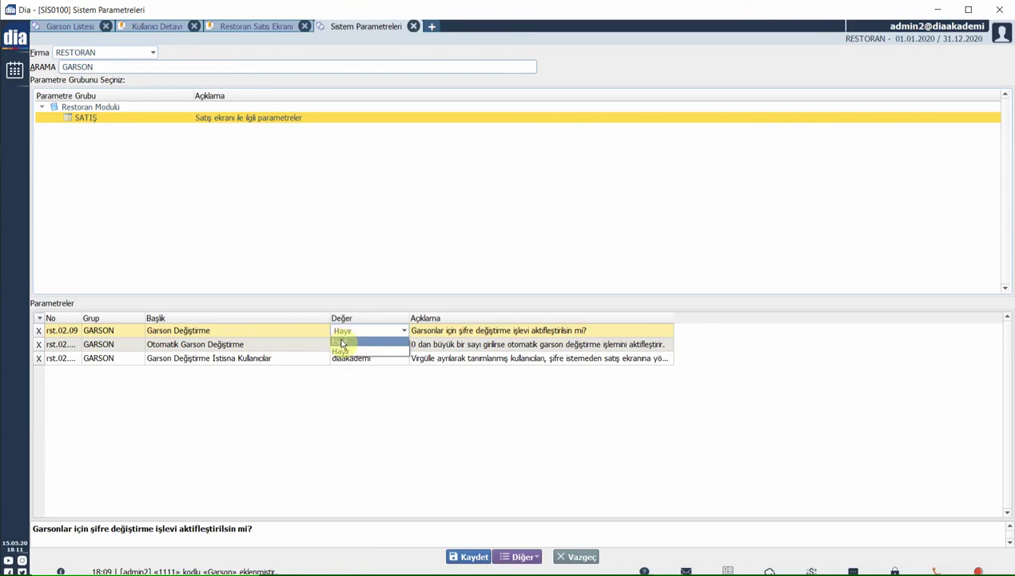
pyautogui.press('Return')
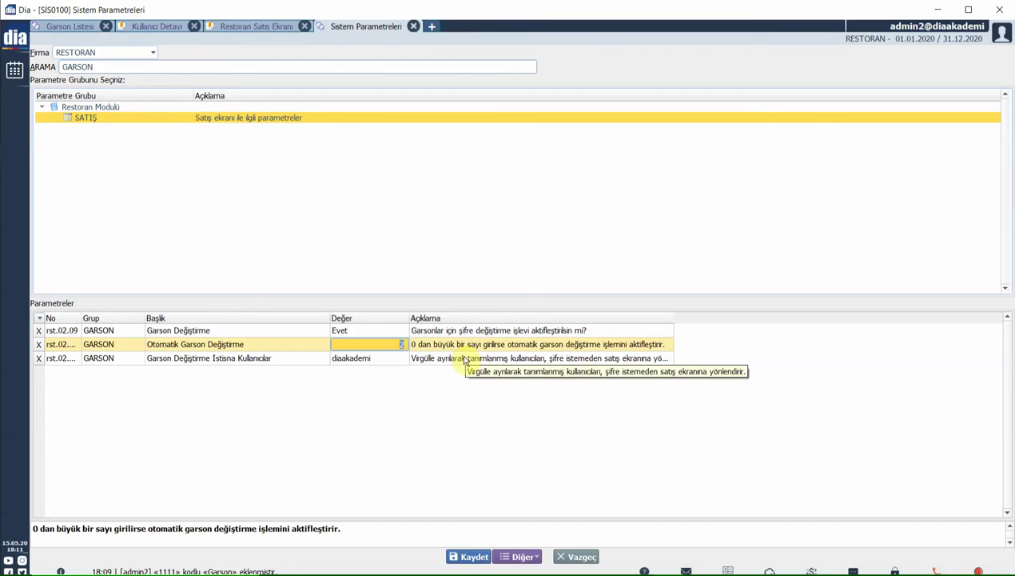
pyautogui.press('Return')
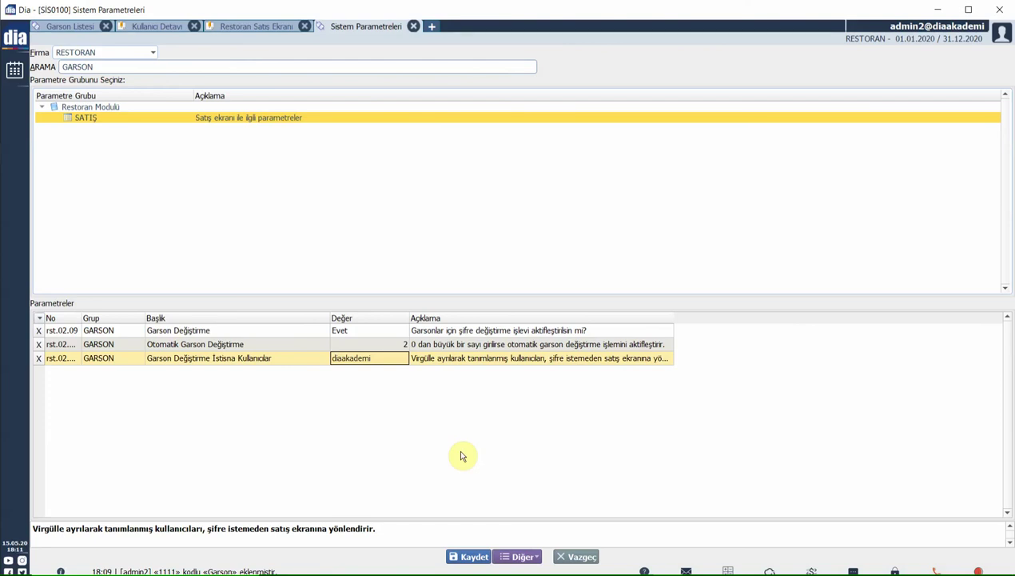
pyautogui.click(469, 555)
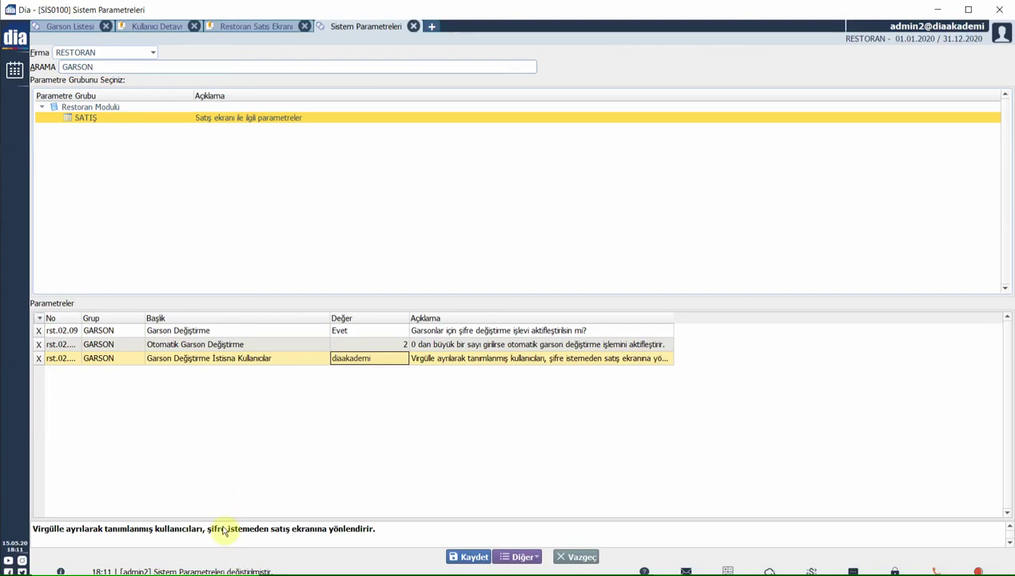
pyautogui.click(223, 27)
pyautogui.click(977, 546)
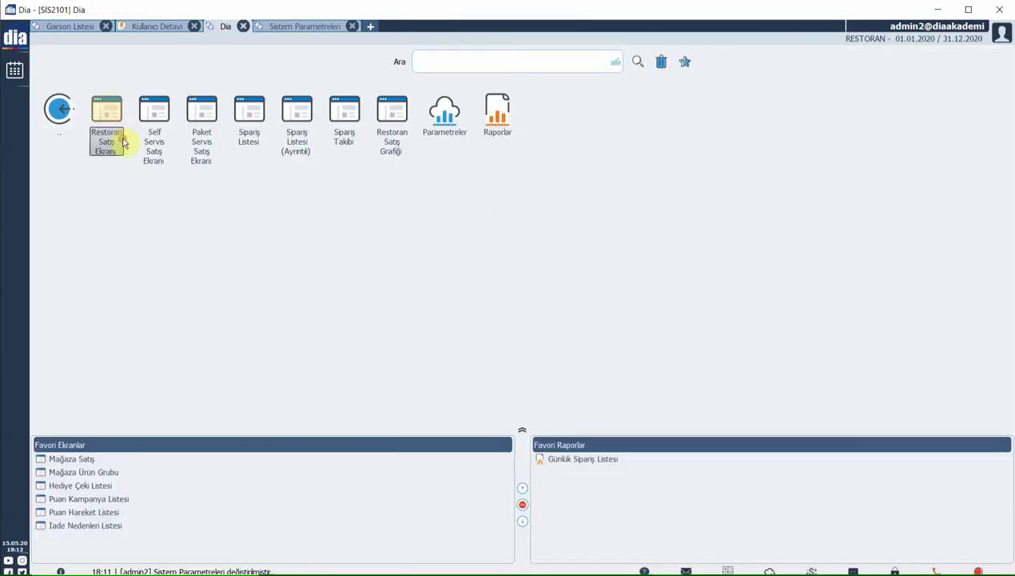
# - Reopen Restoran Satış Ekranı and log in with the waiter code on the GARSON KODU keypad
pyautogui.click(124, 142)
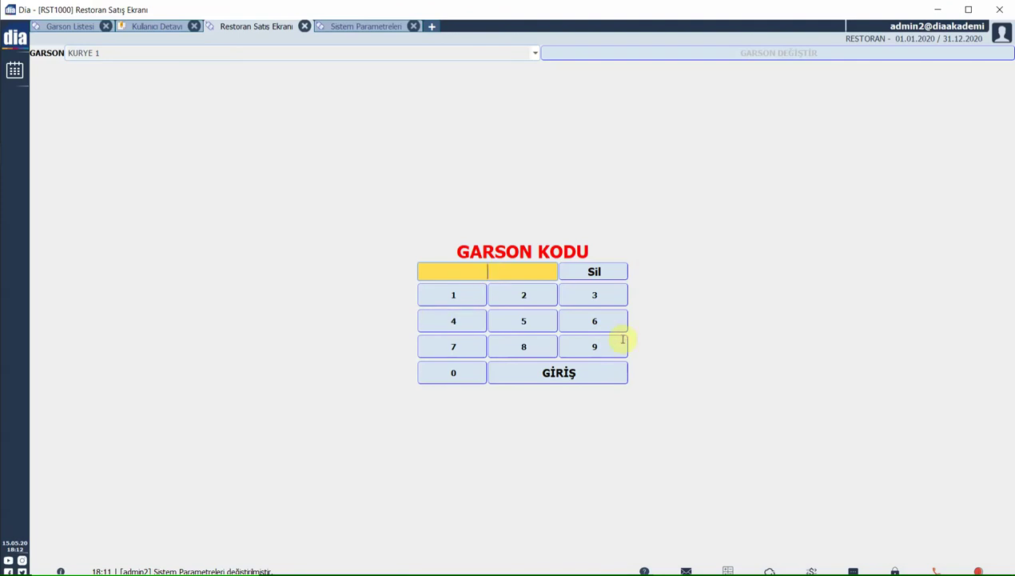
pyautogui.write('1234')
pyautogui.click(544, 378)
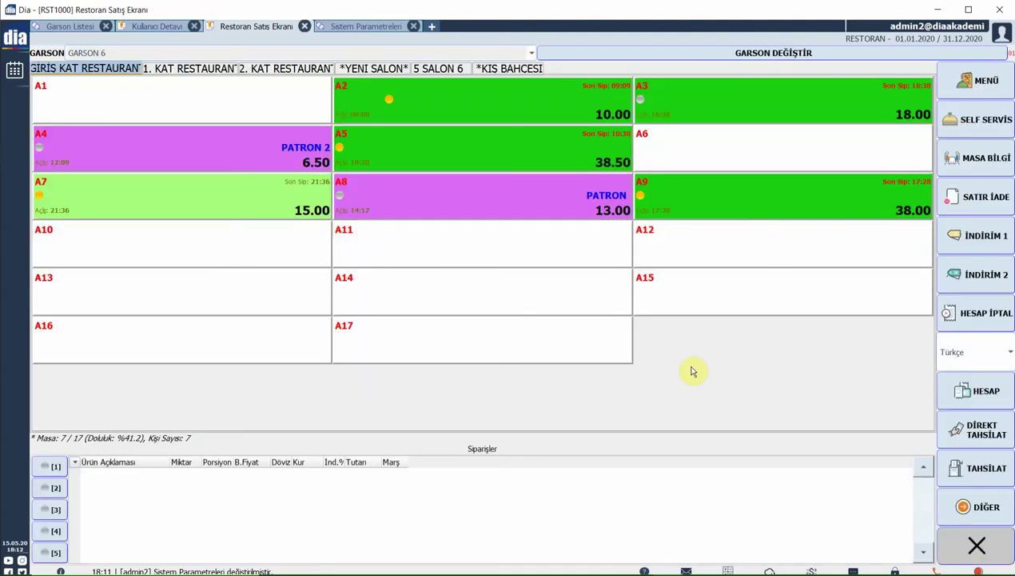